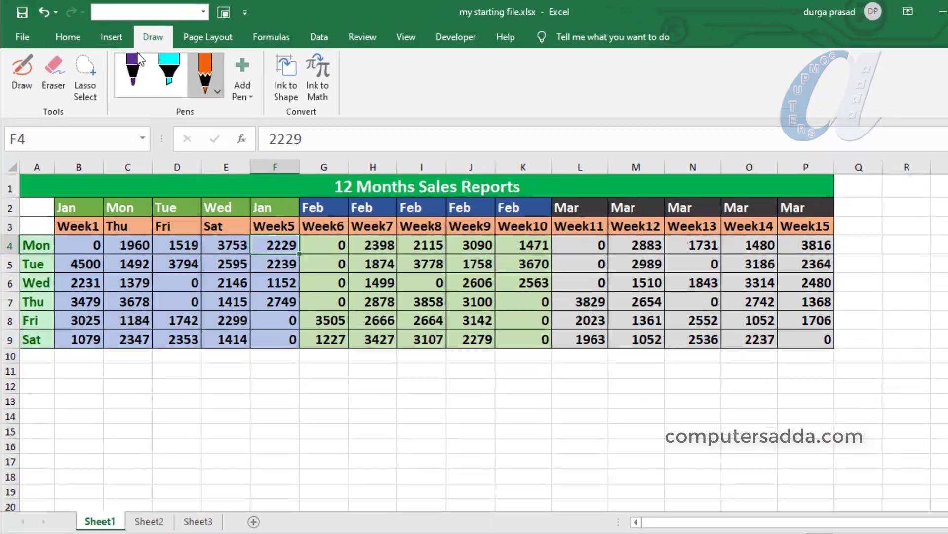
# Turn the Draw tab off and back on in the ribbon customization options and apply the settings.
pyautogui.click(70, 117)
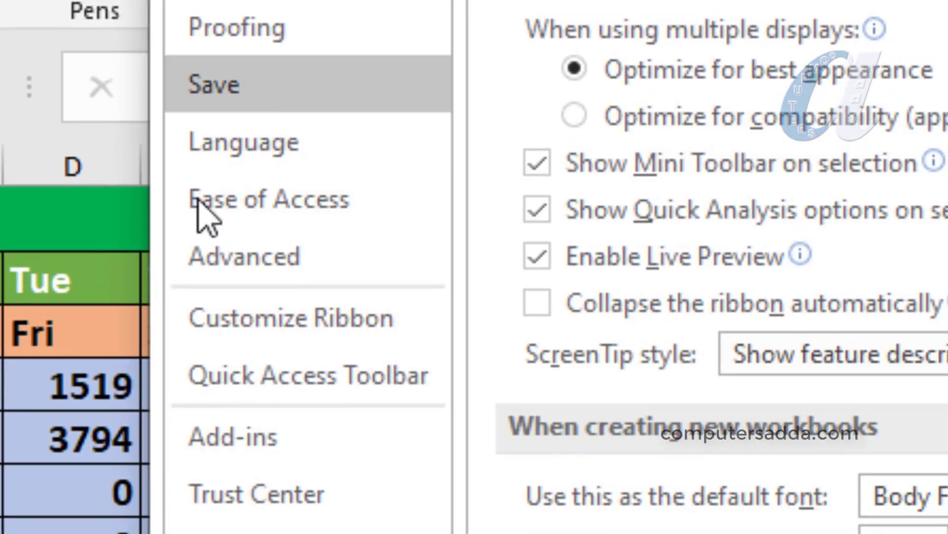
pyautogui.click(246, 331)
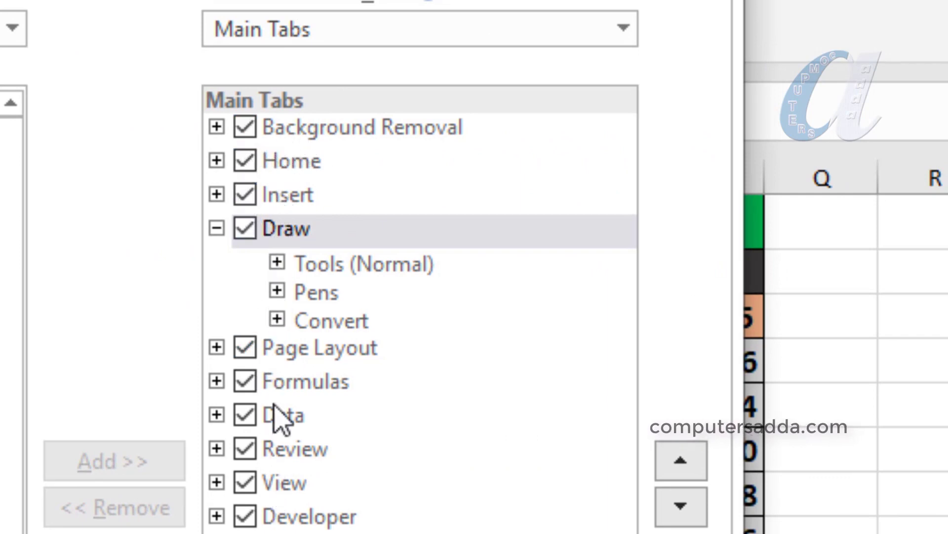
pyautogui.click(247, 229)
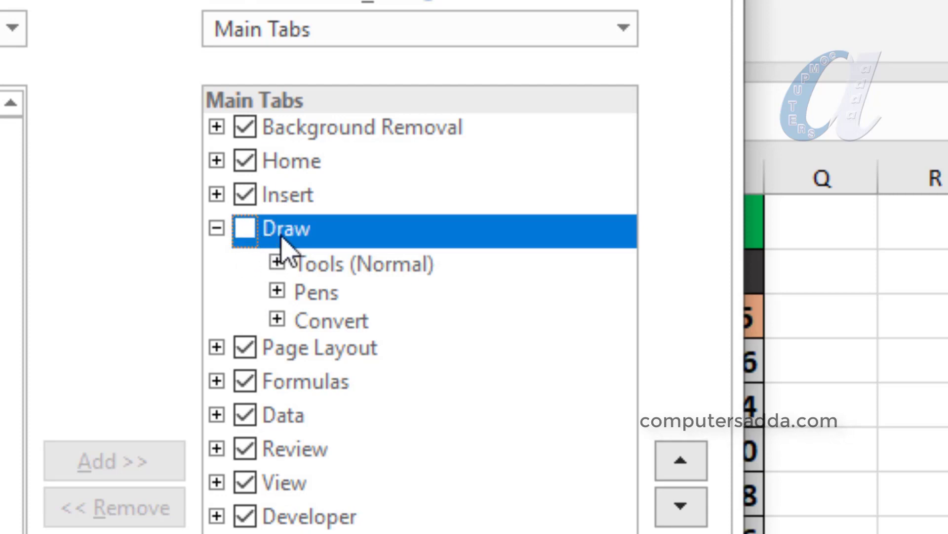
pyautogui.click(245, 228)
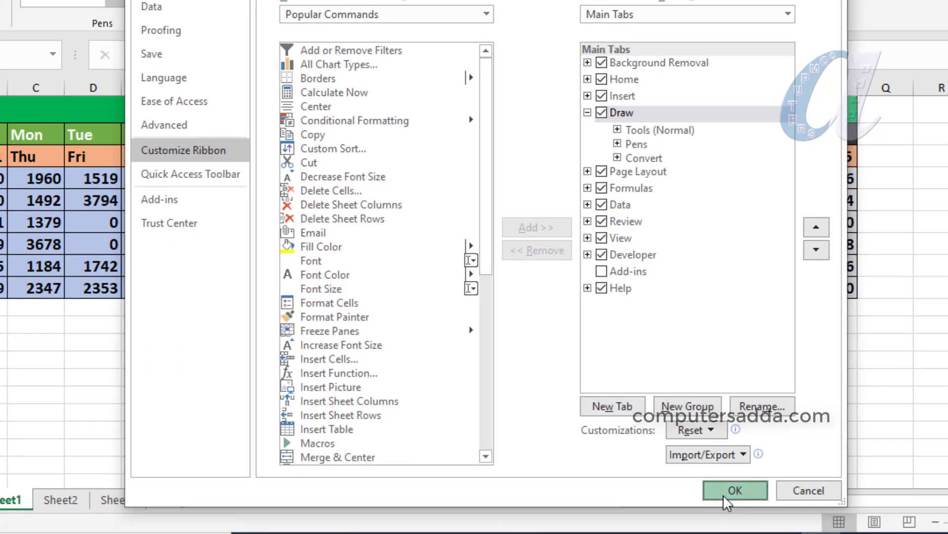
pyautogui.click(733, 493)
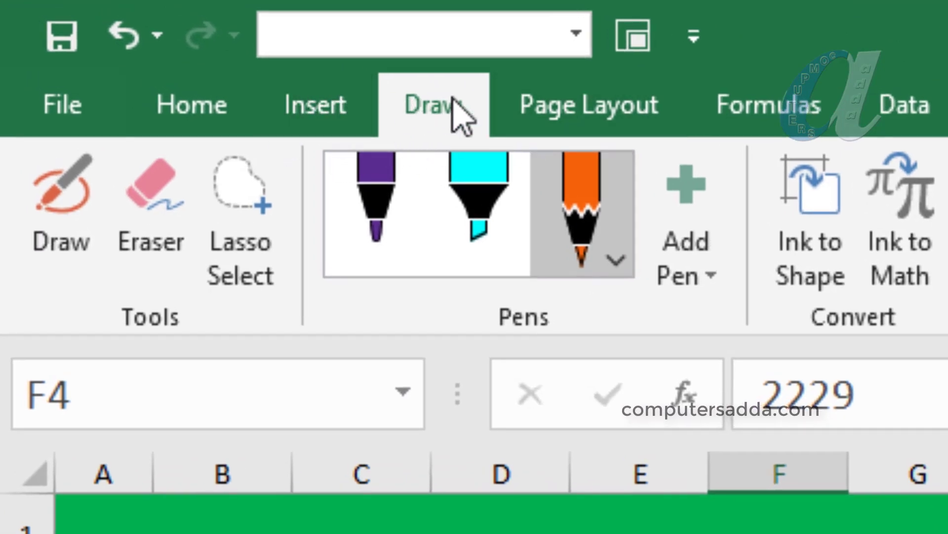
# Reorder the main tabs in the ribbon customization options so that Draw sits between Add-ins and Help.
pyautogui.click(88, 109)
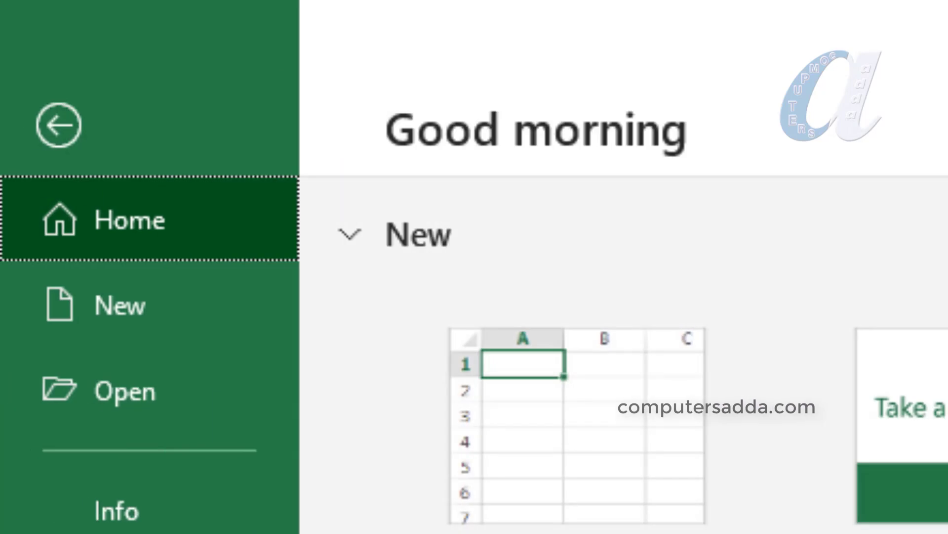
pyautogui.click(121, 533)
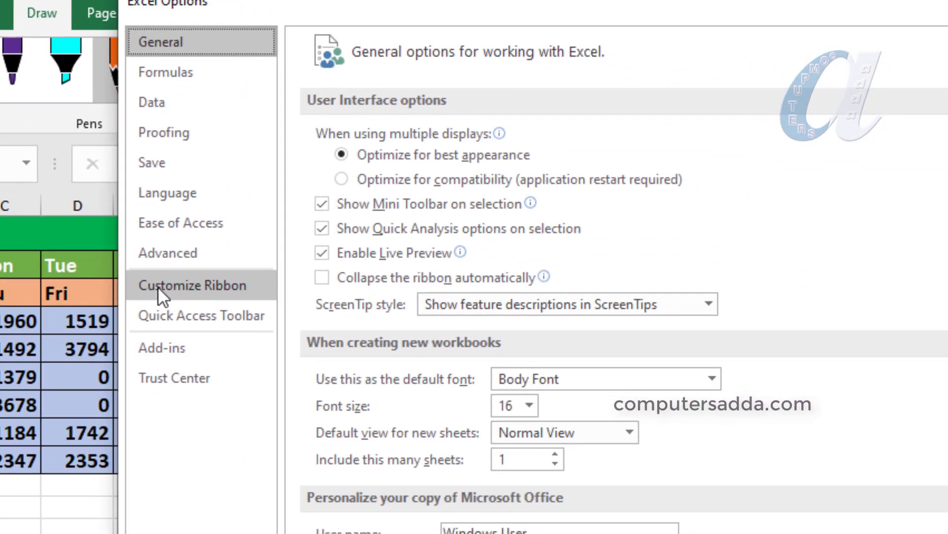
pyautogui.click(163, 292)
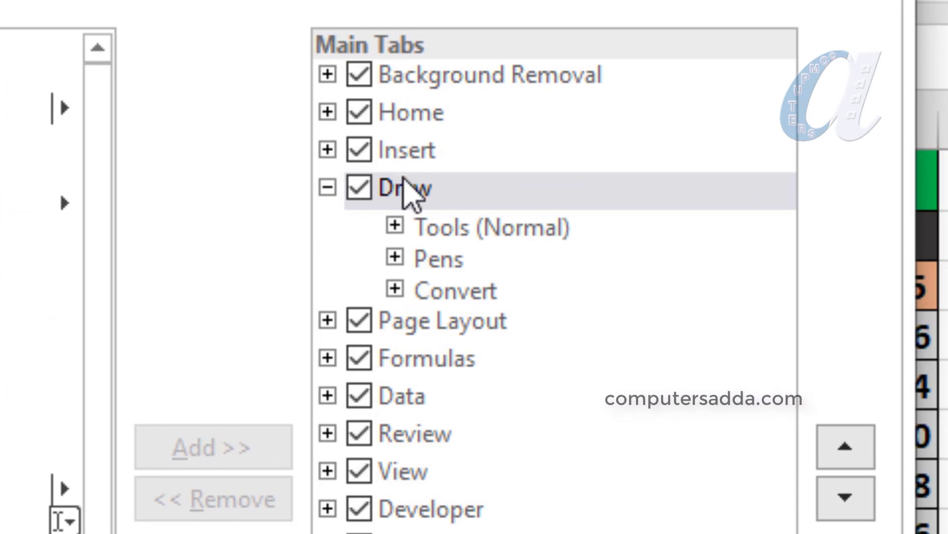
pyautogui.moveTo(405, 189); pyautogui.dragTo(422, 533)
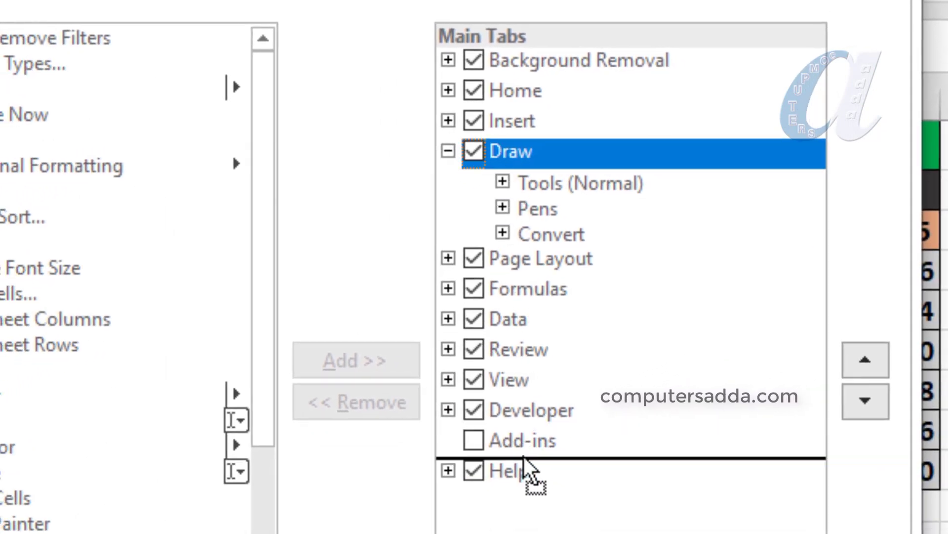
pyautogui.moveTo(524, 457); pyautogui.dragTo(523, 456)
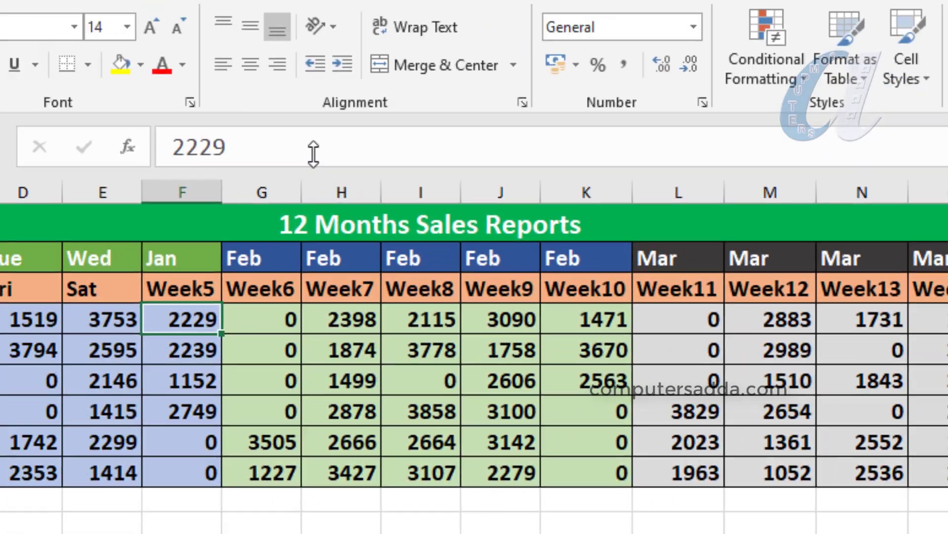
# Choose the highlighter among the drawing pens and set it to yellow with the thickest preset stroke.
pyautogui.click(646, 50)
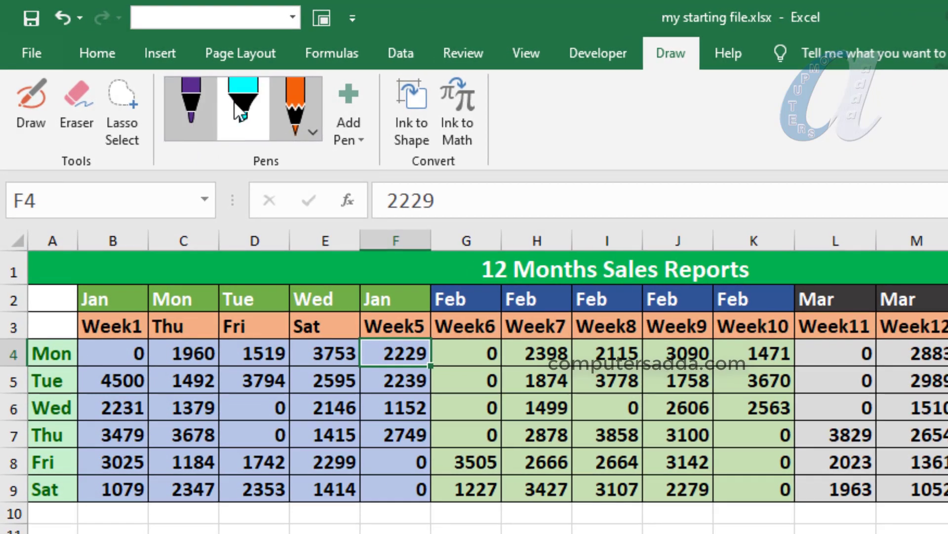
pyautogui.click(184, 105)
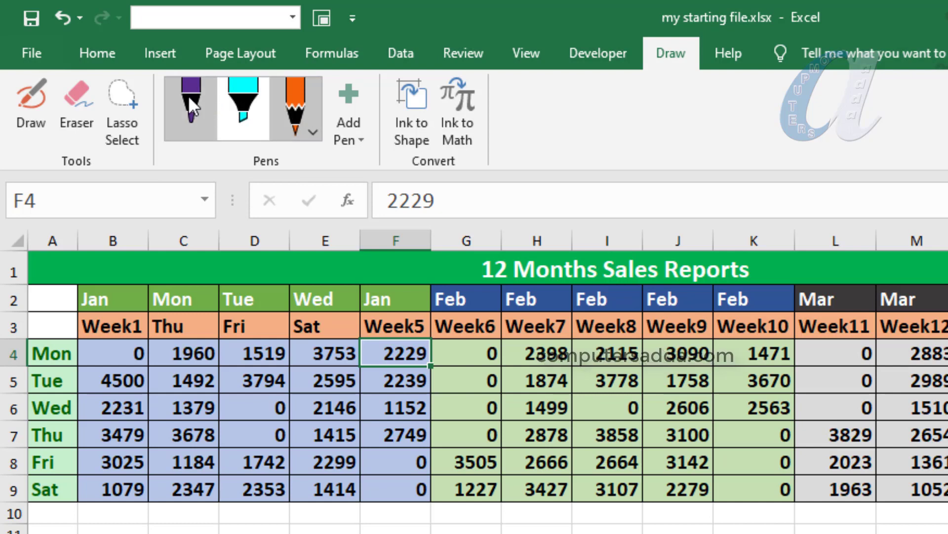
pyautogui.click(240, 99)
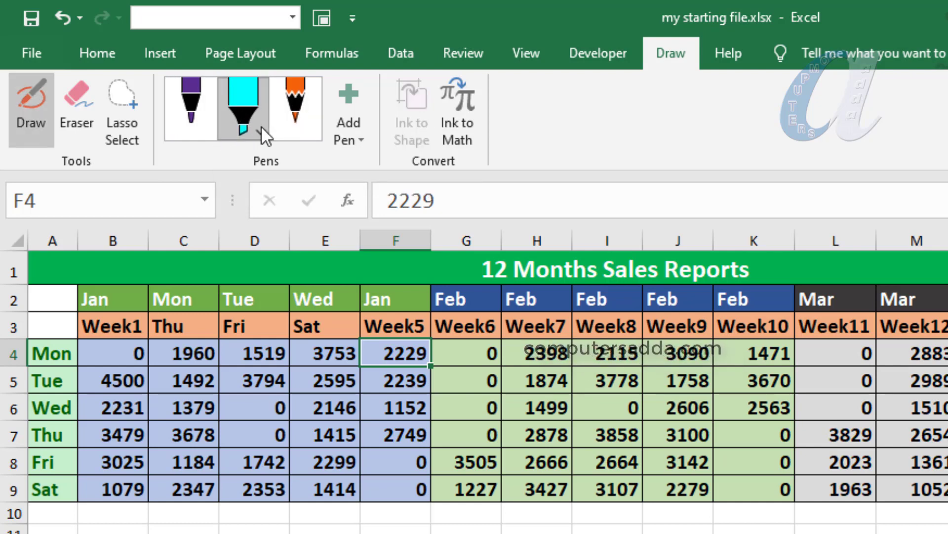
pyautogui.click(262, 132)
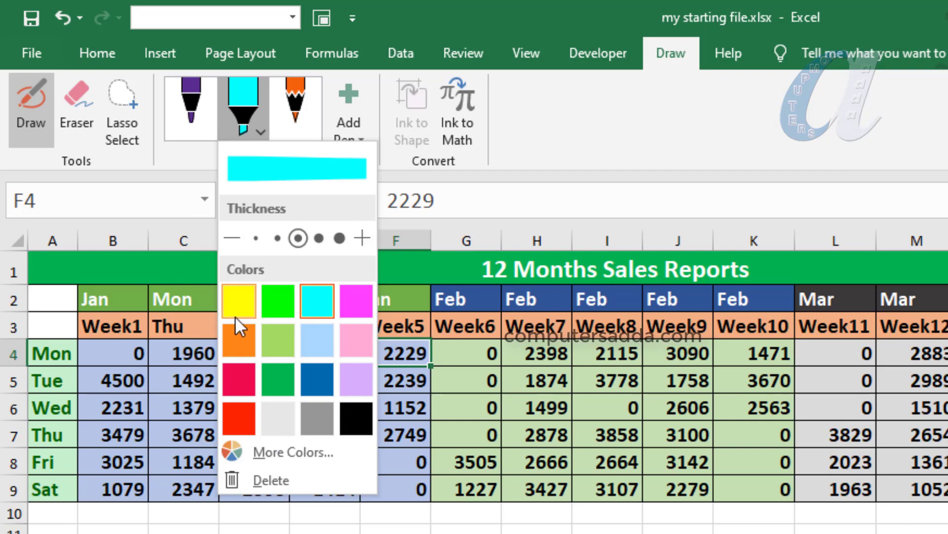
pyautogui.click(245, 303)
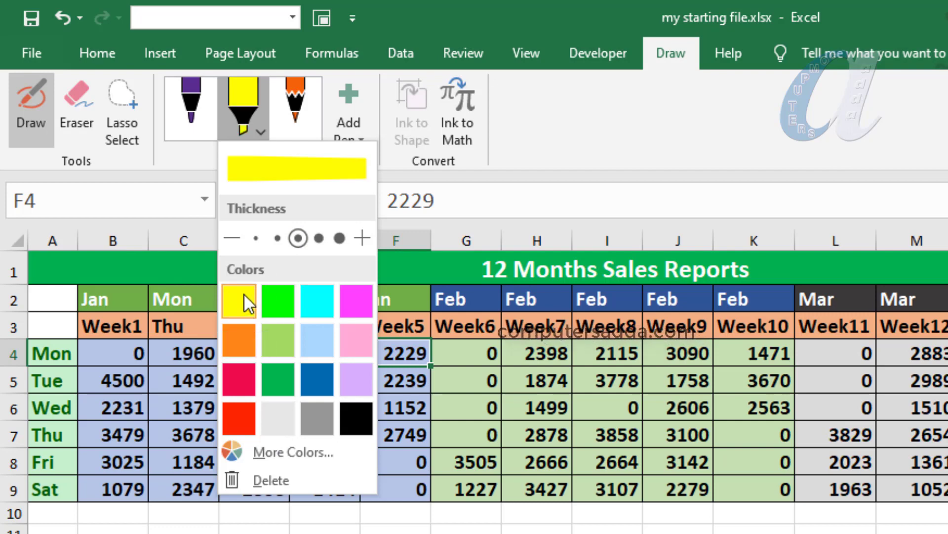
pyautogui.click(339, 238)
# Highlight the values in cells H4, I4, J5 and E5 in yellow.
pyautogui.moveTo(509, 349); pyautogui.dragTo(542, 352)
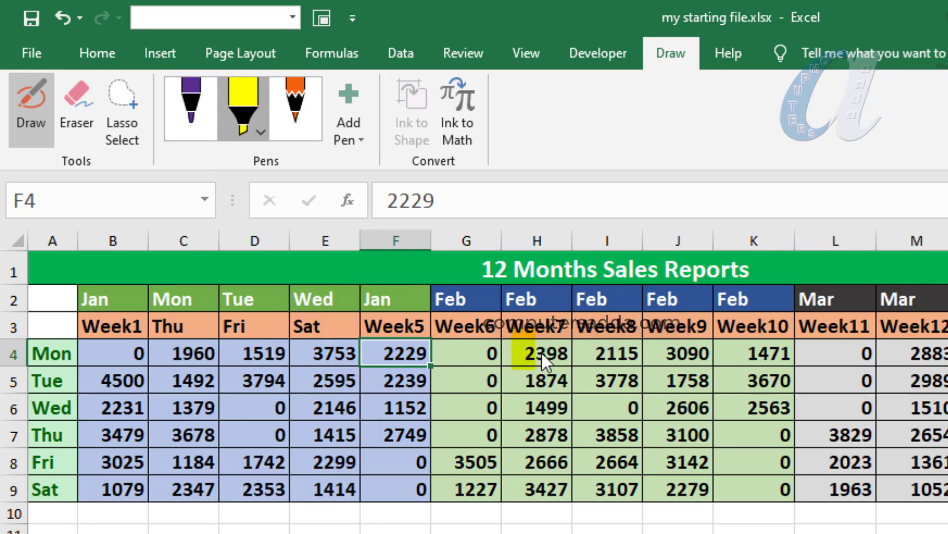
pyautogui.moveTo(659, 385); pyautogui.dragTo(701, 378)
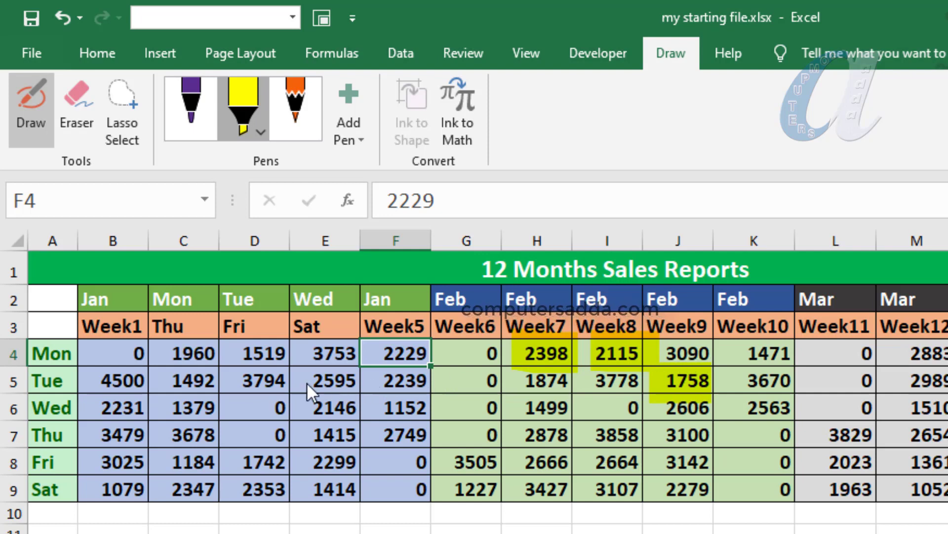
pyautogui.moveTo(306, 381); pyautogui.dragTo(347, 385)
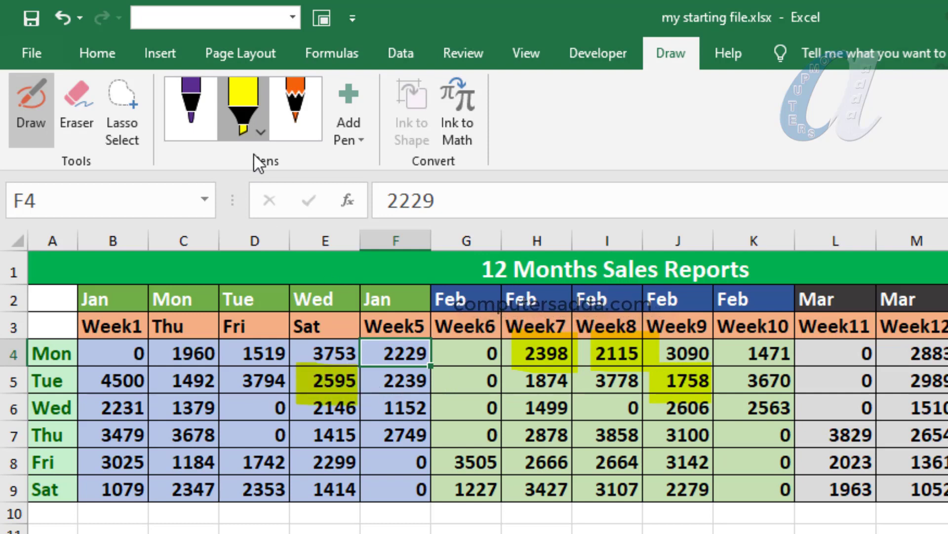
# Change the highlighter colour to bright green and highlight the values in cells G6, H7 and I7.
pyautogui.click(260, 132)
pyautogui.click(277, 307)
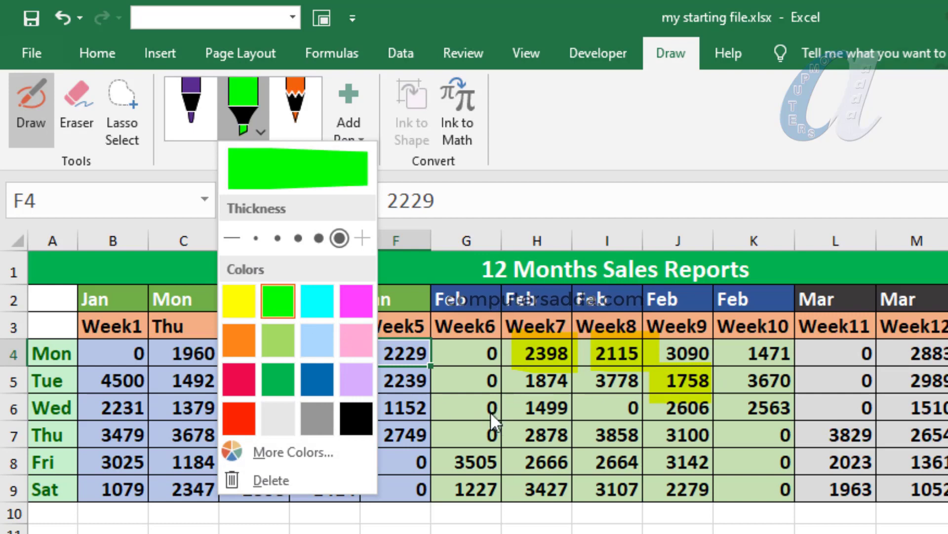
pyautogui.moveTo(452, 403); pyautogui.dragTo(505, 404)
pyautogui.moveTo(545, 442); pyautogui.dragTo(632, 434)
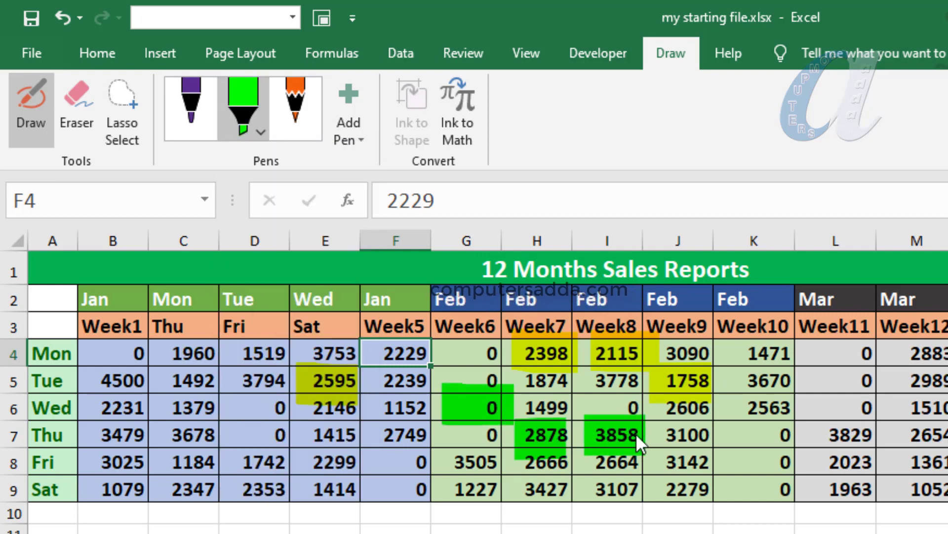
# Set the pencil to pink and scribble over the values in cells L5, M5 and N5.
pyautogui.click(289, 95)
pyautogui.click(314, 131)
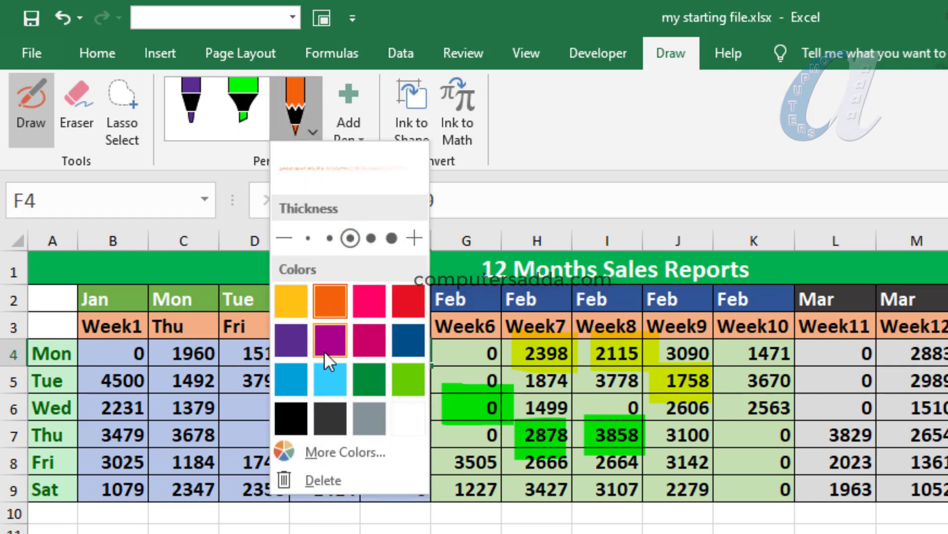
pyautogui.click(370, 301)
pyautogui.click(857, 384)
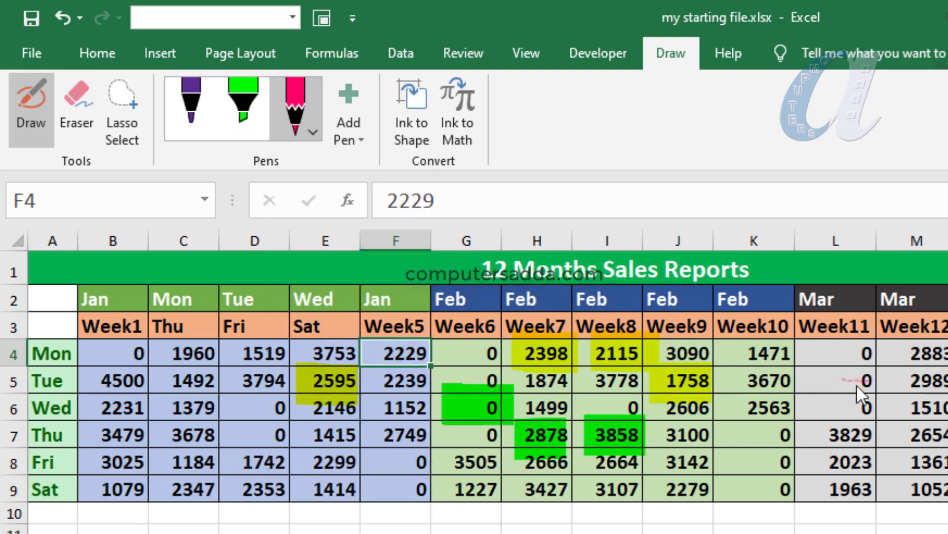
pyautogui.moveTo(856, 385)
pyautogui.mouseDown()
pyautogui.moveTo(840, 380)
pyautogui.moveTo(865, 382)
pyautogui.mouseUp()
pyautogui.moveTo(933, 381)
pyautogui.mouseDown()
pyautogui.moveTo(922, 381)
pyautogui.moveTo(935, 377)
pyautogui.mouseUp()
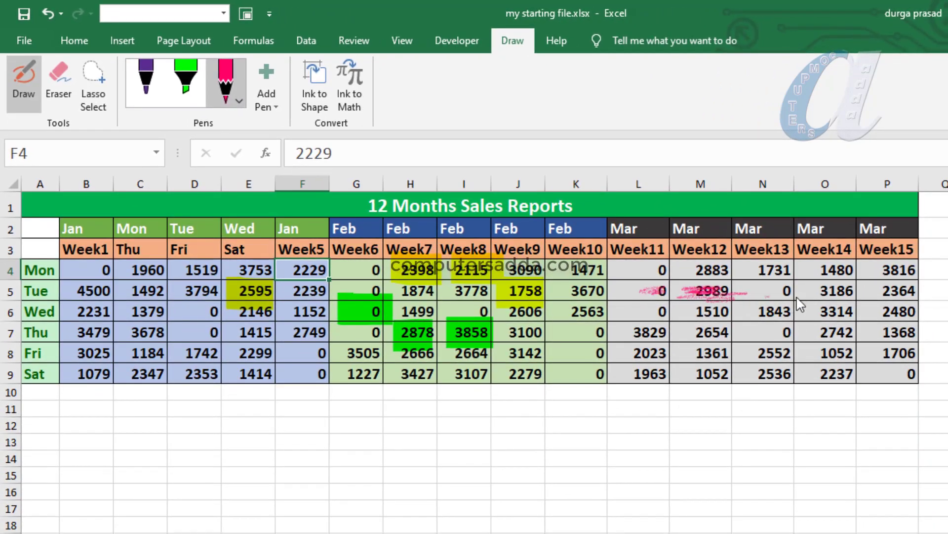
pyautogui.moveTo(733, 296); pyautogui.dragTo(790, 293)
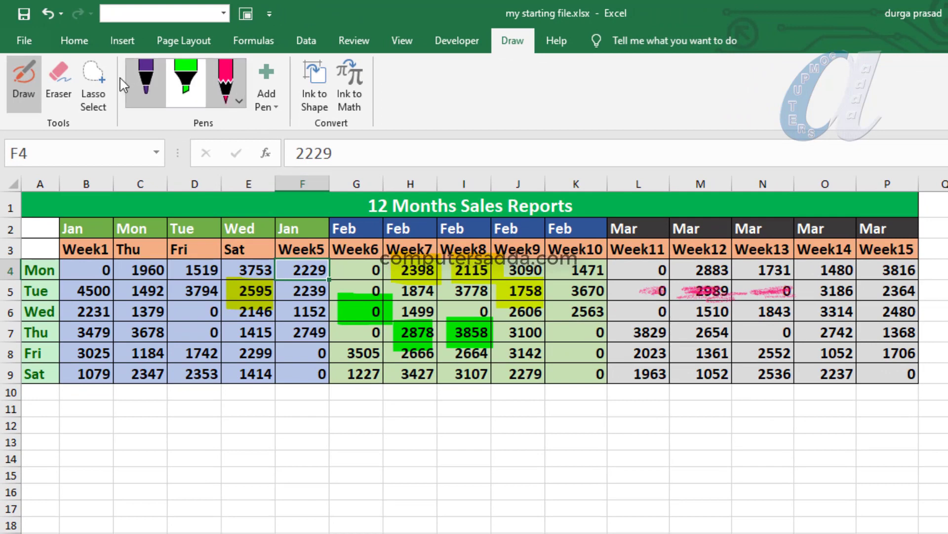
# Set the purple pen's colour to pink and draw thick strokes over cells O4 and P4, extending past the table's edge.
pyautogui.click(145, 82)
pyautogui.click(146, 82)
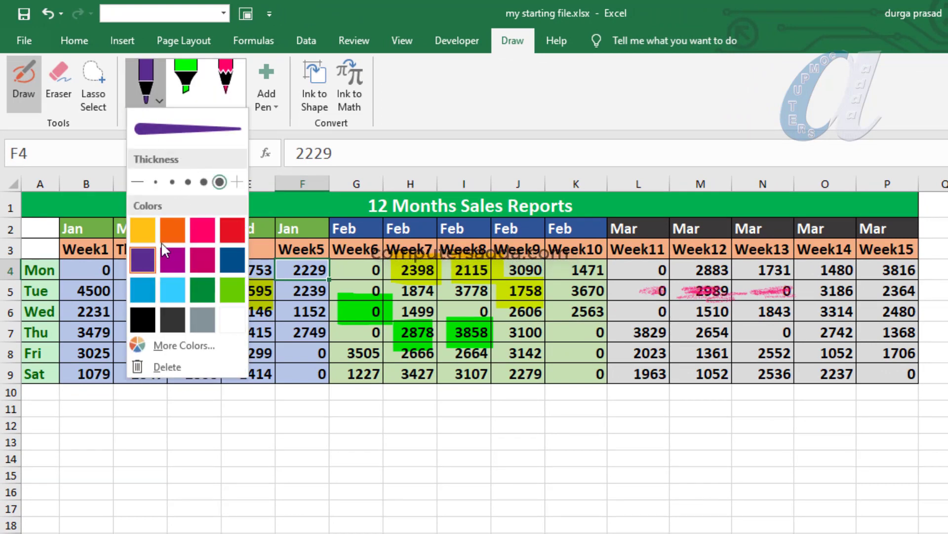
pyautogui.click(202, 230)
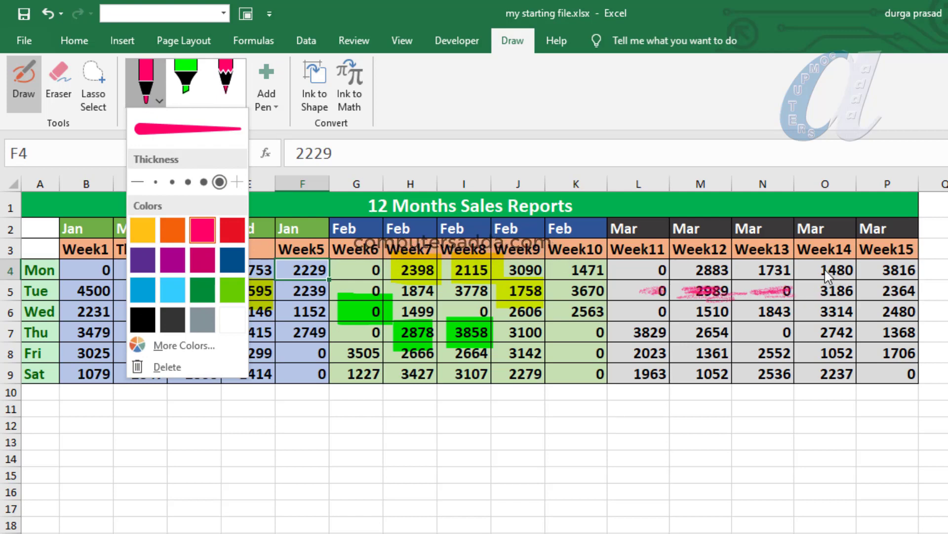
pyautogui.moveTo(827, 276)
pyautogui.mouseDown()
pyautogui.moveTo(820, 268)
pyautogui.moveTo(840, 269)
pyautogui.moveTo(796, 271)
pyautogui.moveTo(839, 272)
pyautogui.mouseUp()
pyautogui.moveTo(881, 271)
pyautogui.mouseDown()
pyautogui.moveTo(861, 271)
pyautogui.moveTo(946, 277)
pyautogui.moveTo(934, 270)
pyautogui.mouseUp()
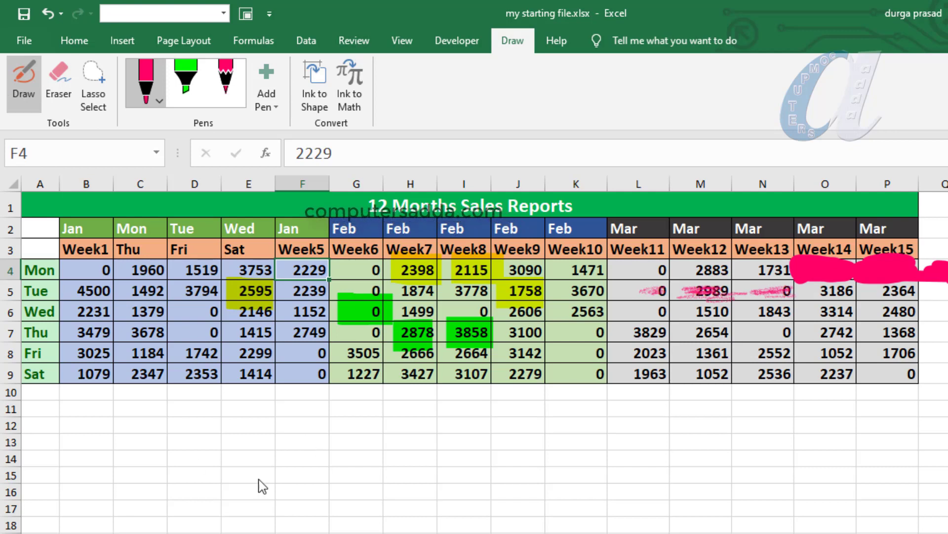
# Handwrite a large letter A and an underlined signature in pink pen across the empty rows below the table.
pyautogui.moveTo(239, 513)
pyautogui.mouseDown()
pyautogui.moveTo(303, 460)
pyautogui.moveTo(228, 475)
pyautogui.mouseUp()
pyautogui.moveTo(395, 465); pyautogui.dragTo(356, 447)
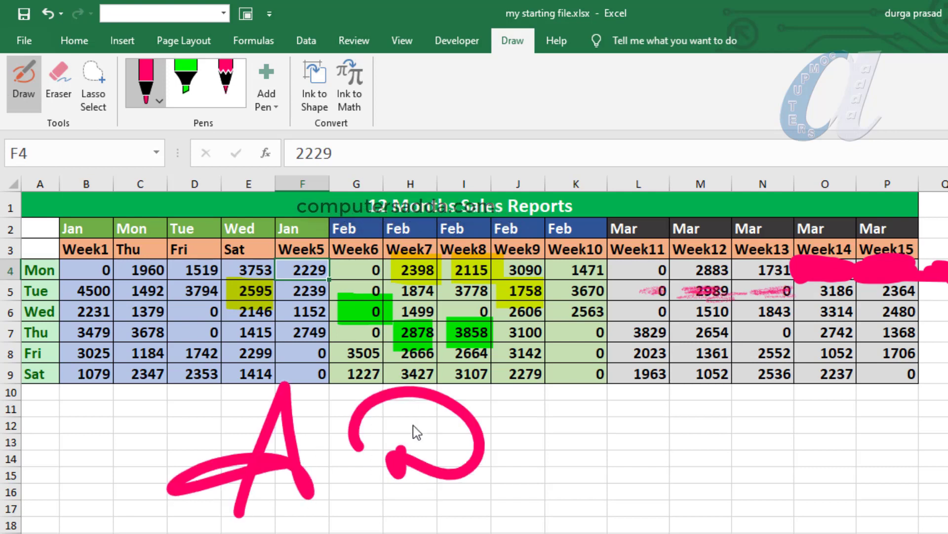
pyautogui.moveTo(417, 433); pyautogui.dragTo(401, 457)
pyautogui.moveTo(493, 437); pyautogui.dragTo(532, 452)
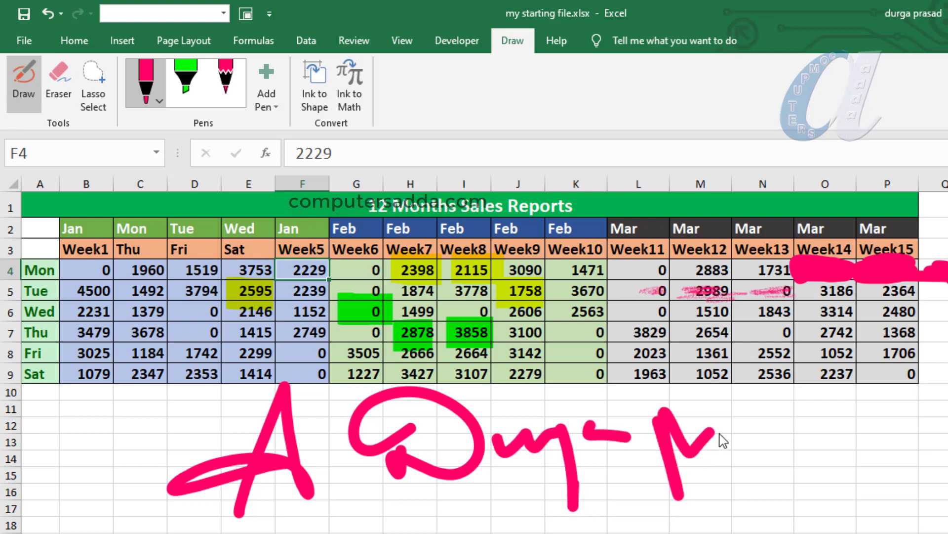
pyautogui.moveTo(720, 436); pyautogui.dragTo(812, 428)
pyautogui.moveTo(867, 365); pyautogui.dragTo(872, 384)
pyautogui.moveTo(815, 465); pyautogui.dragTo(946, 438)
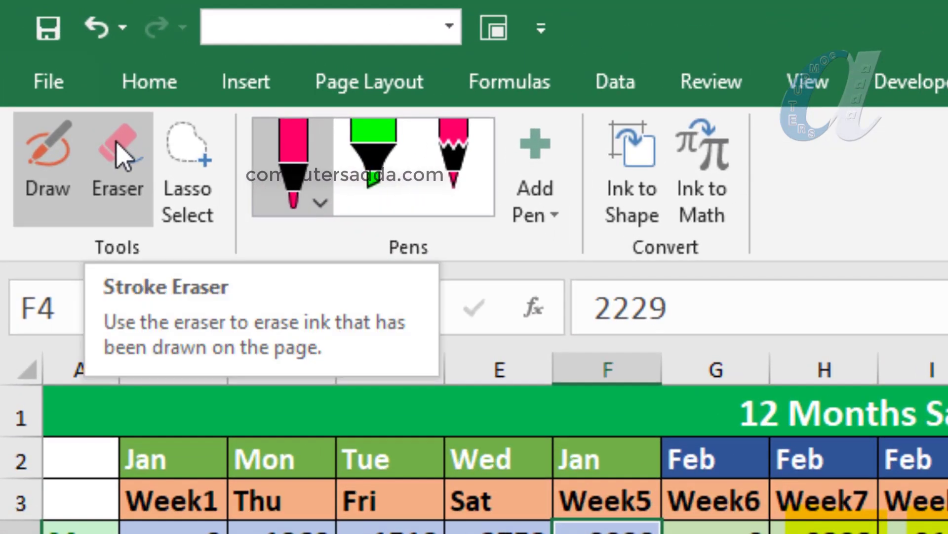
# Erase the handwritten letter A and the first part of the signature with the Stroke Eraser, keeping its final letter and underline.
pyautogui.click(121, 155)
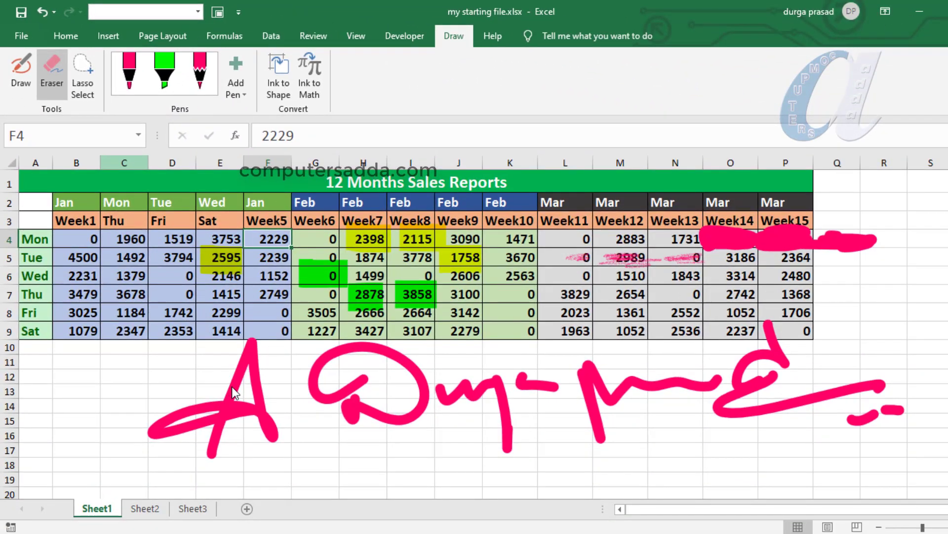
pyautogui.click(233, 387)
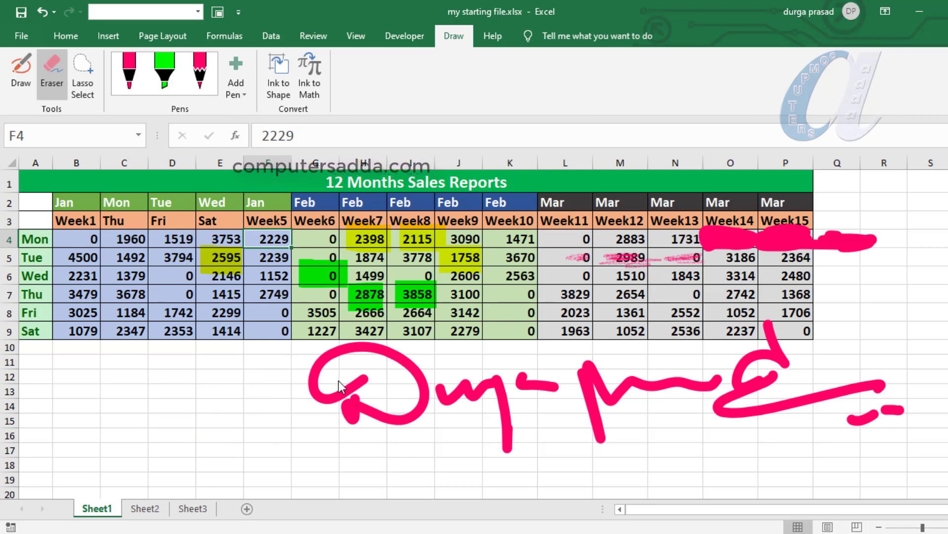
pyautogui.click(334, 396)
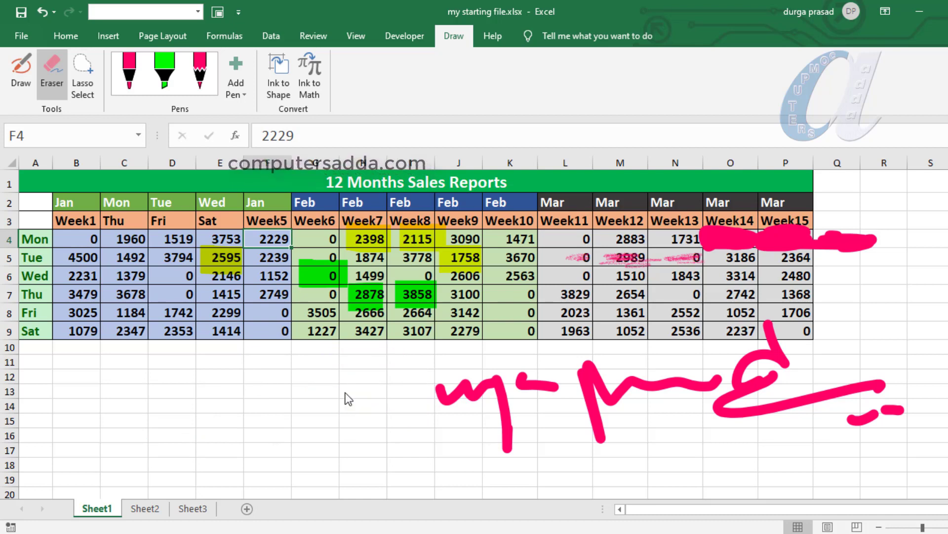
pyautogui.click(450, 400)
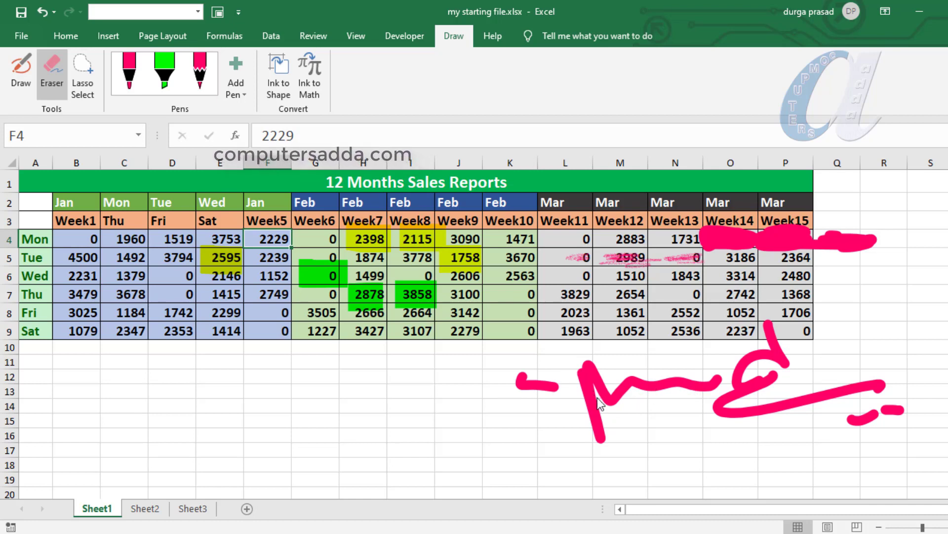
pyautogui.click(672, 384)
pyautogui.click(538, 386)
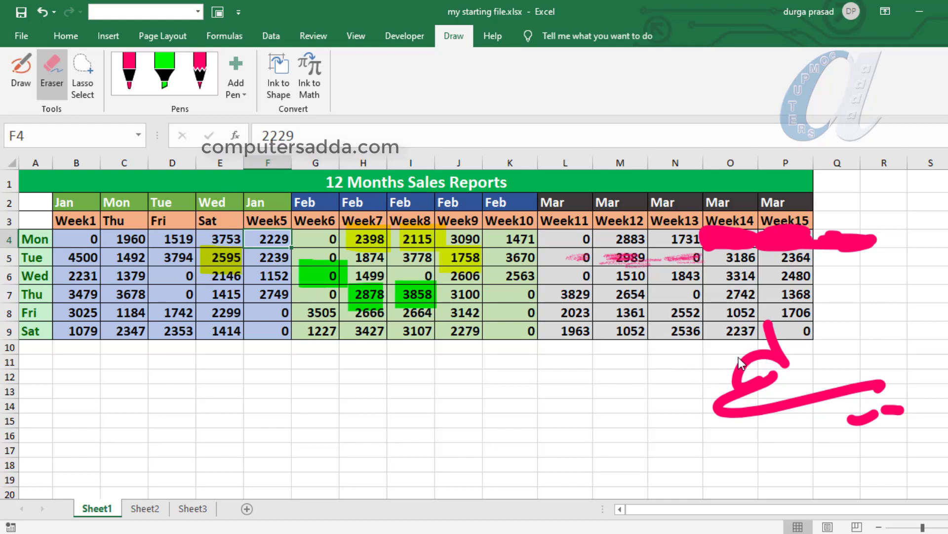
# Use Lasso Select to resize the green highlights over G6 and H7, and delete the green highlights in G6, H7 and I7.
pyautogui.click(84, 63)
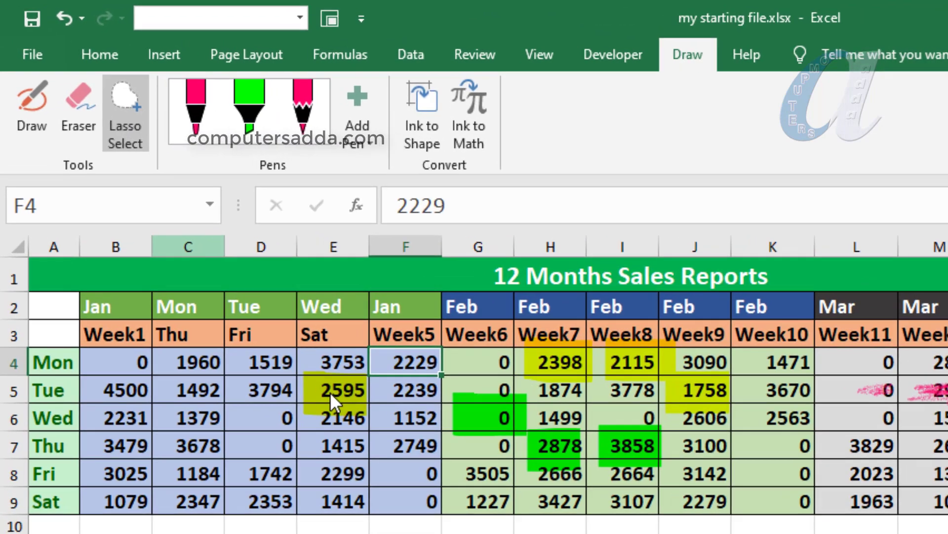
pyautogui.click(220, 259)
pyautogui.click(481, 422)
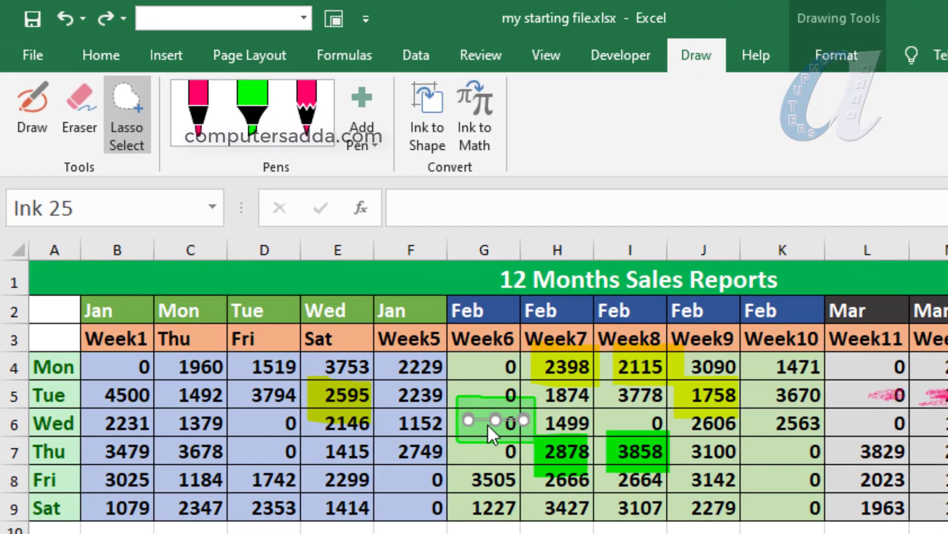
pyautogui.moveTo(494, 420); pyautogui.dragTo(496, 442)
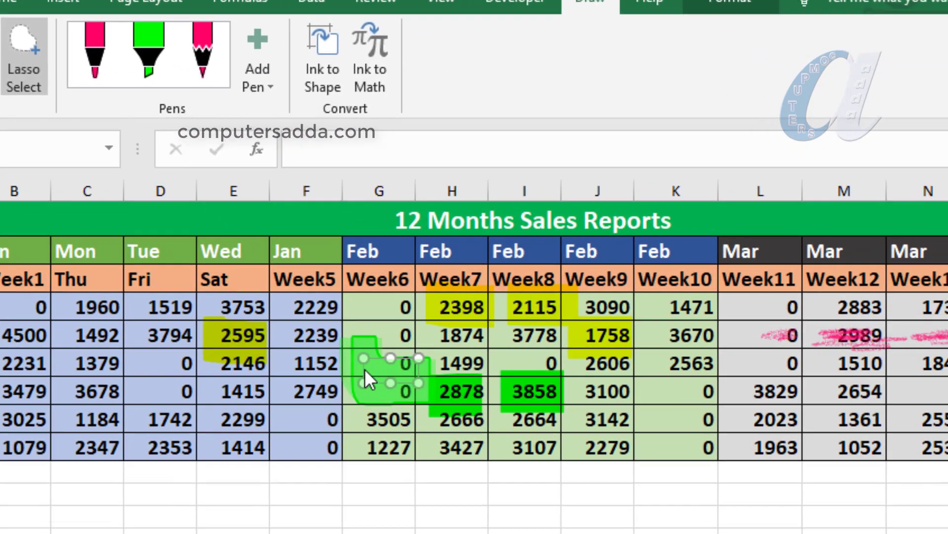
pyautogui.moveTo(365, 368)
pyautogui.mouseDown()
pyautogui.moveTo(169, 301)
pyautogui.moveTo(103, 399)
pyautogui.mouseUp()
pyautogui.press('Delete')
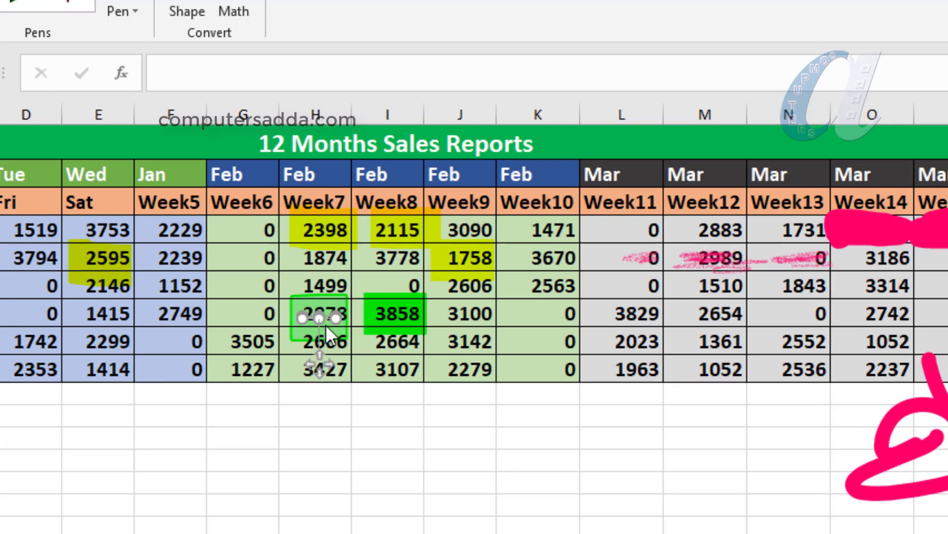
pyautogui.moveTo(336, 319); pyautogui.dragTo(337, 349)
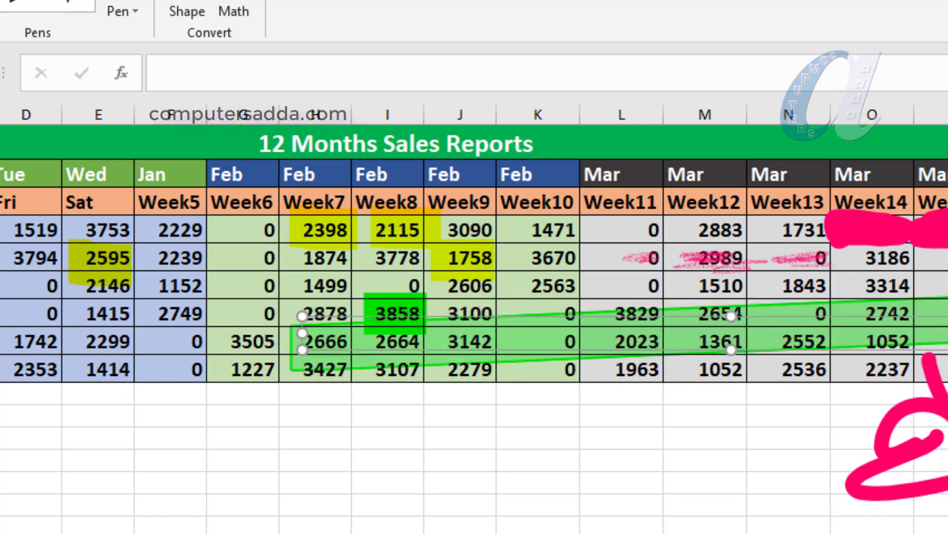
pyautogui.moveTo(731, 333)
pyautogui.mouseDown()
pyautogui.moveTo(417, 381)
pyautogui.moveTo(370, 378)
pyautogui.mouseUp()
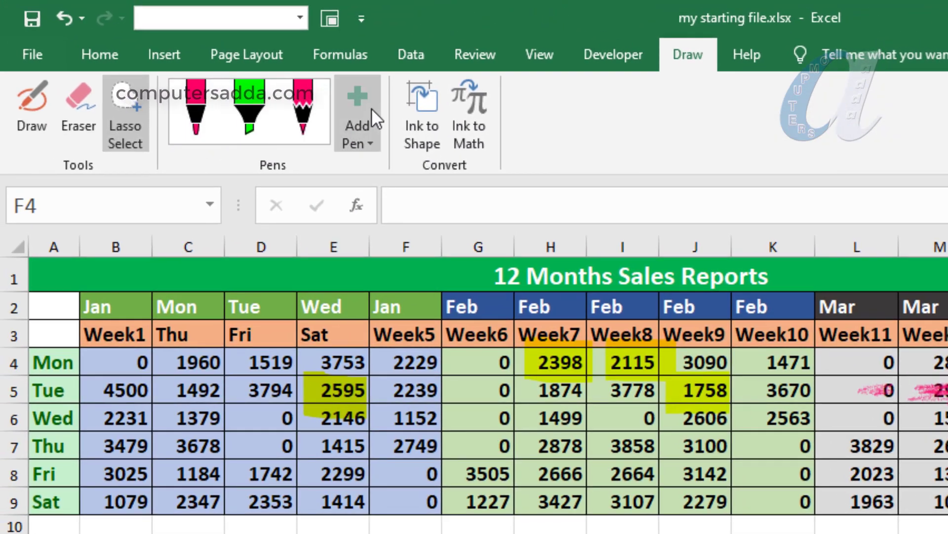
pyautogui.click(363, 138)
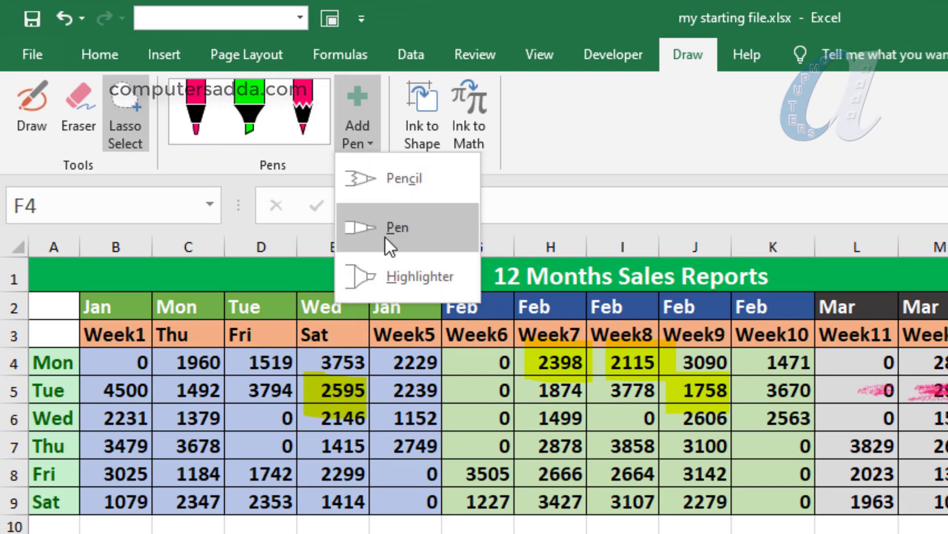
pyautogui.click(368, 134)
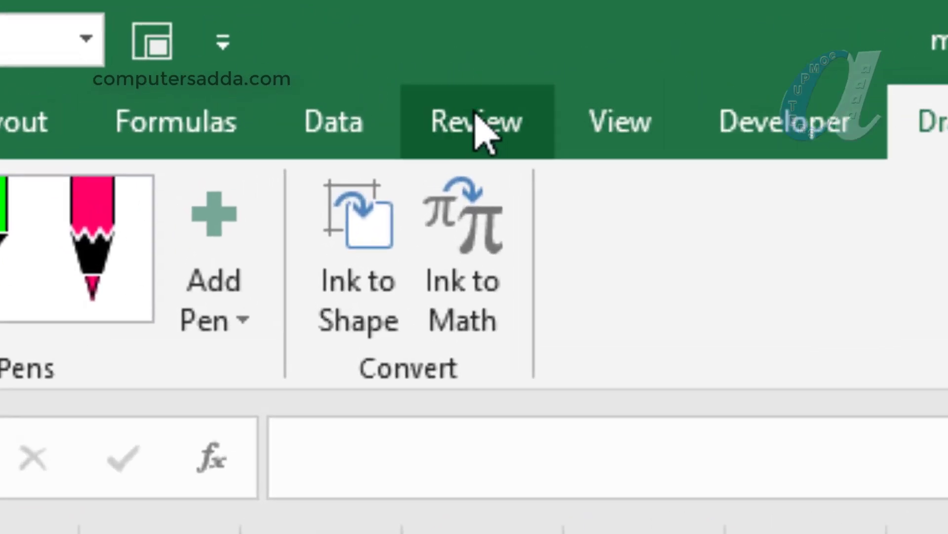
# Hide all the ink on the sheet and show it again.
pyautogui.click(474, 53)
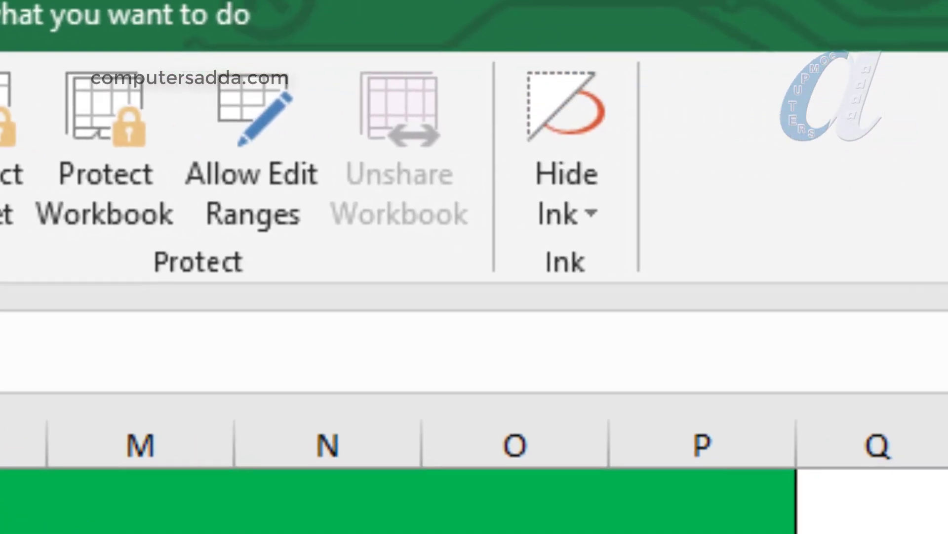
pyautogui.click(592, 217)
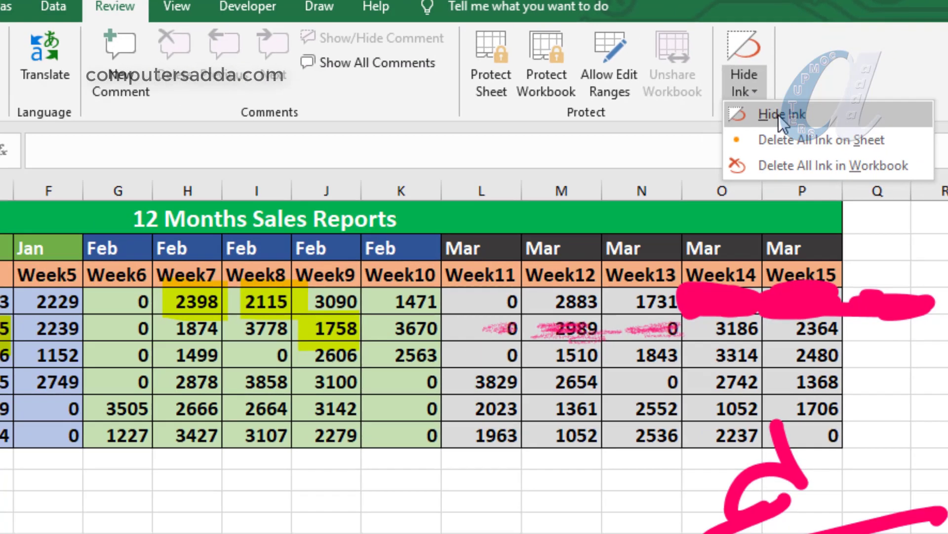
pyautogui.click(553, 250)
pyautogui.click(765, 75)
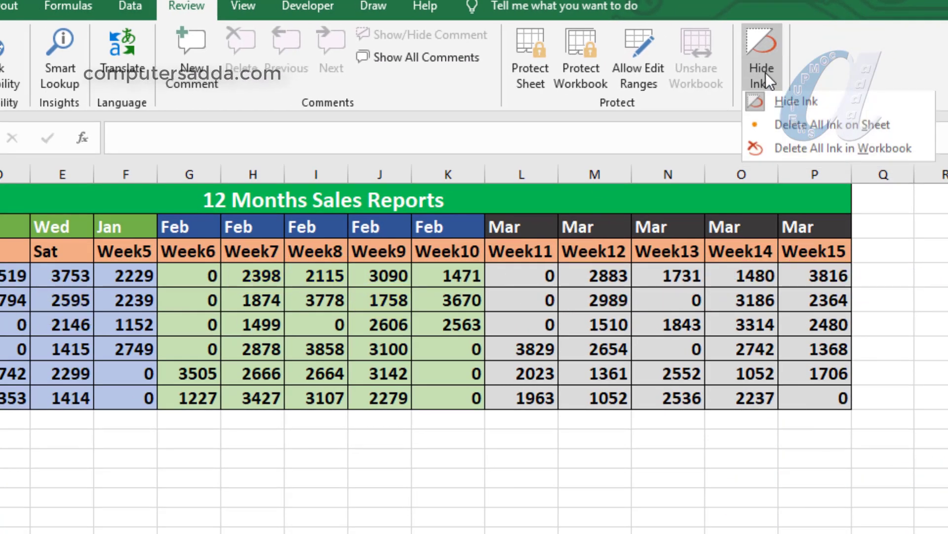
pyautogui.click(787, 104)
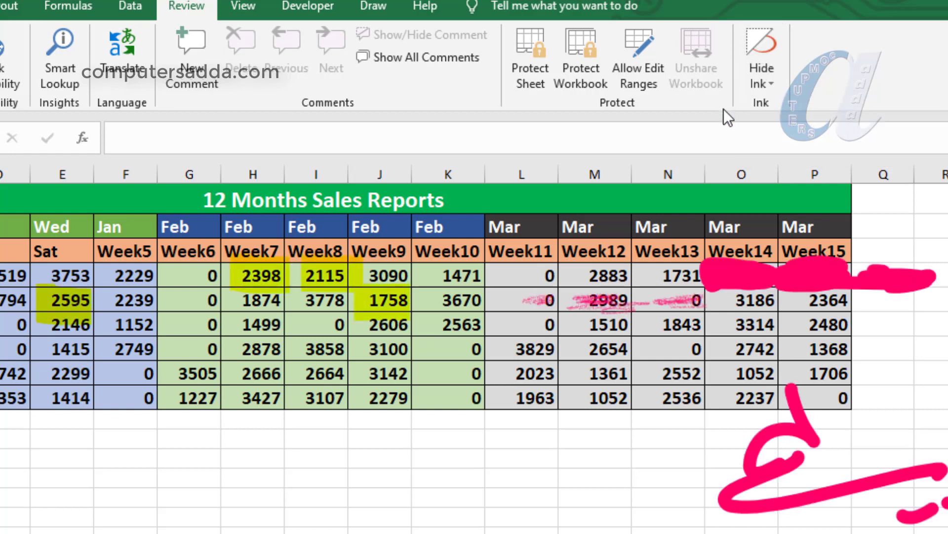
# Delete all ink in the workbook.
pyautogui.click(757, 81)
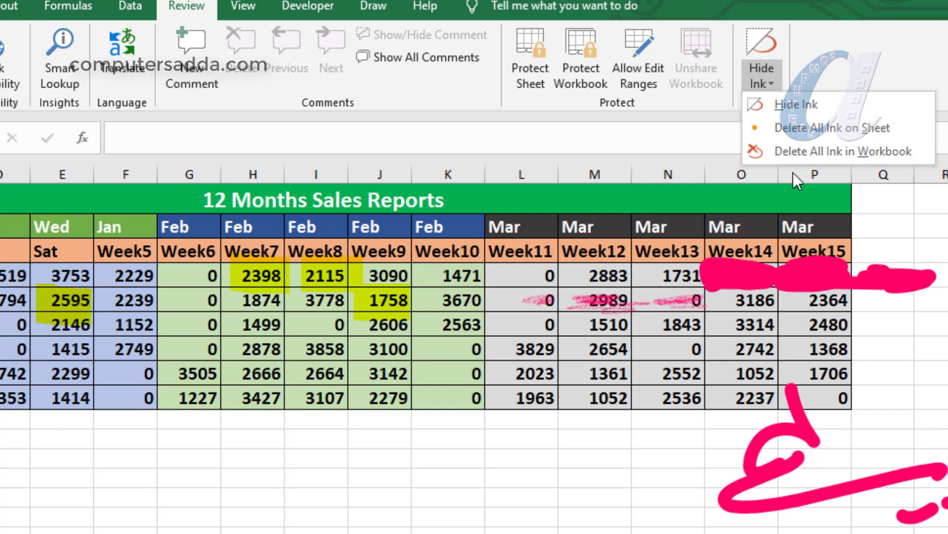
pyautogui.click(874, 153)
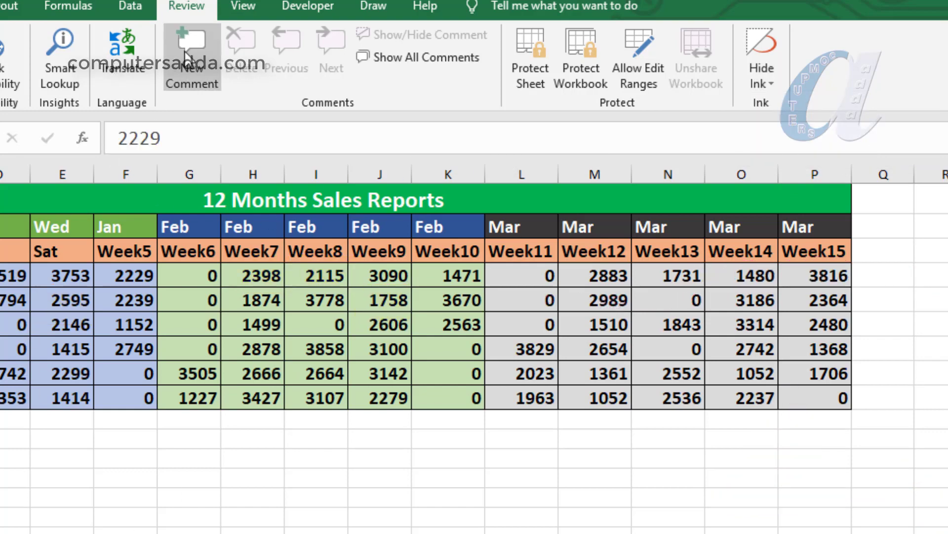
pyautogui.click(129, 6)
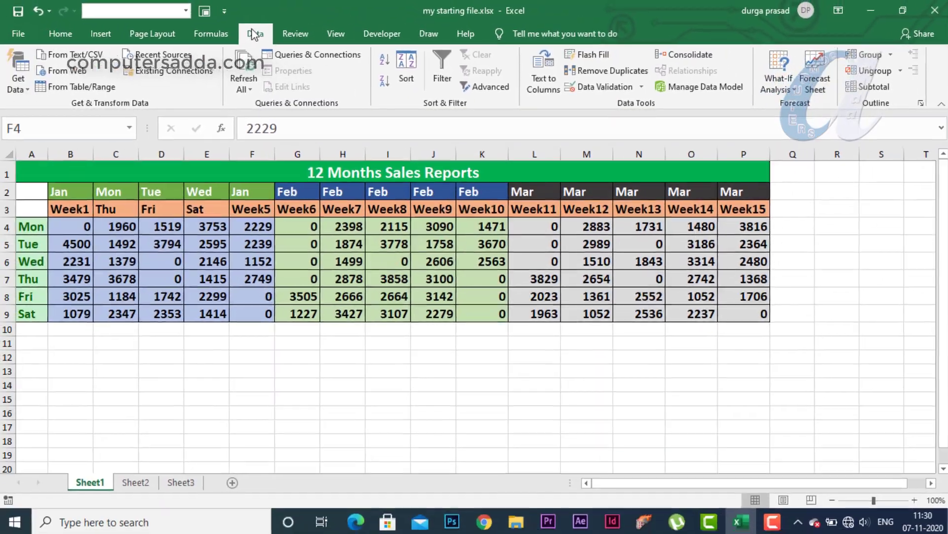